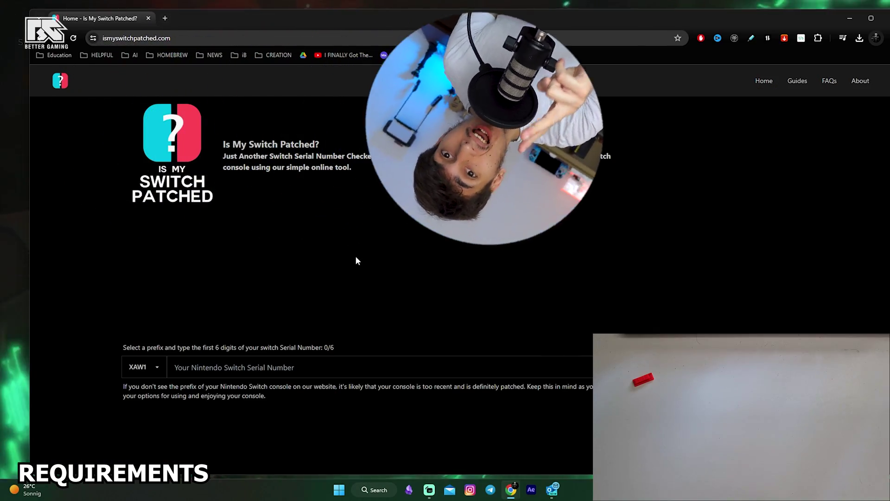
Maximize the browser window and clear the accidental selection on the page
drag(203, 25, 204, 1)
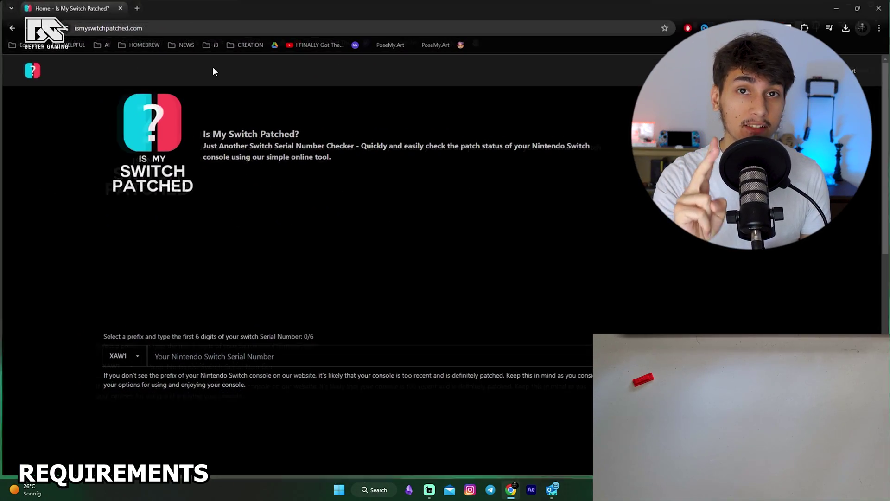
double_click(173, 151)
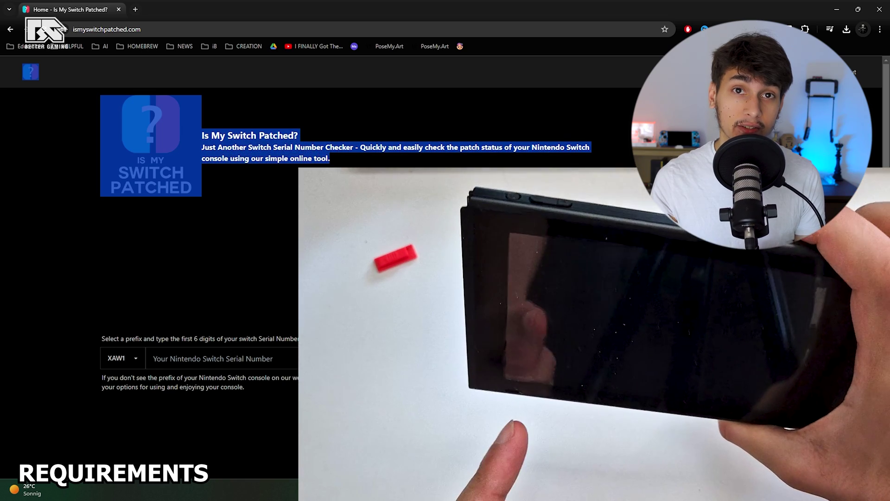
click(173, 152)
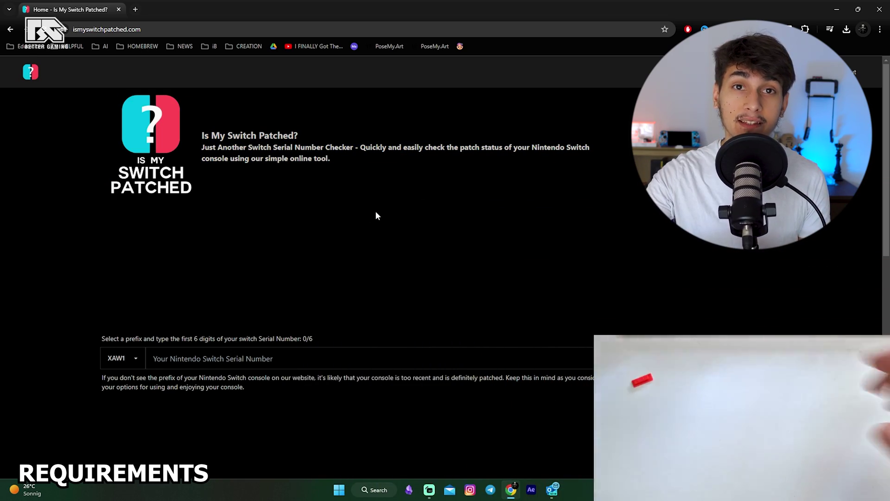
With prefix XAJ1, test serial digits 00000, 9999 and then 003
click(182, 360)
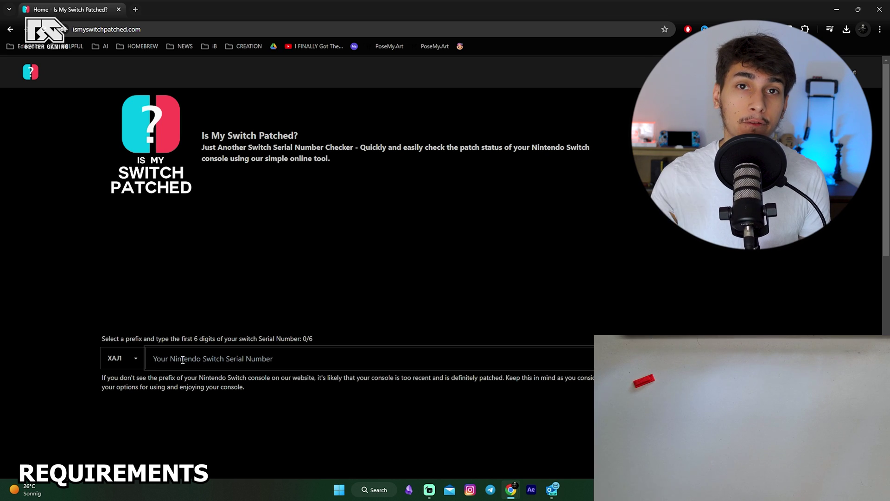
text(00000)
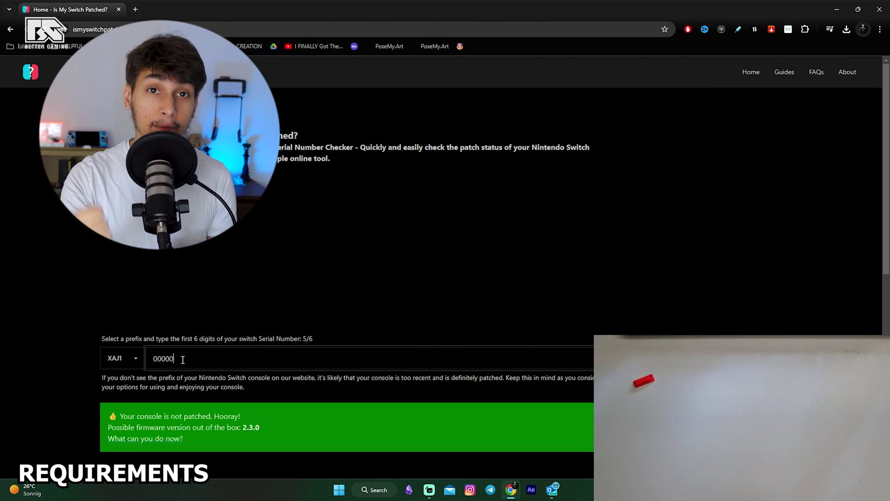
key(ctrl+a)
text(9999)
key(ctrl+a)
text(003)
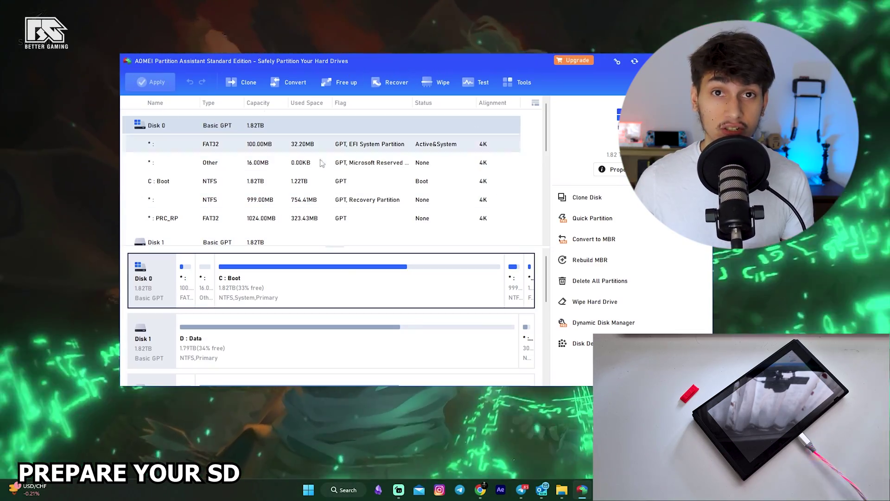
Open Format Partition for Disk 3's E: partition and list its file system choices
scroll(353, 283, down, 5)
scroll(359, 284, up, 2)
click(199, 336)
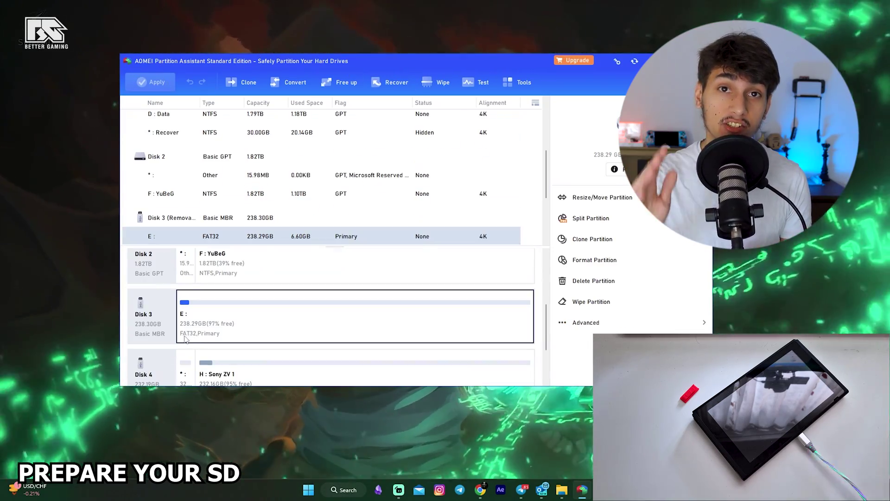
right_click(199, 336)
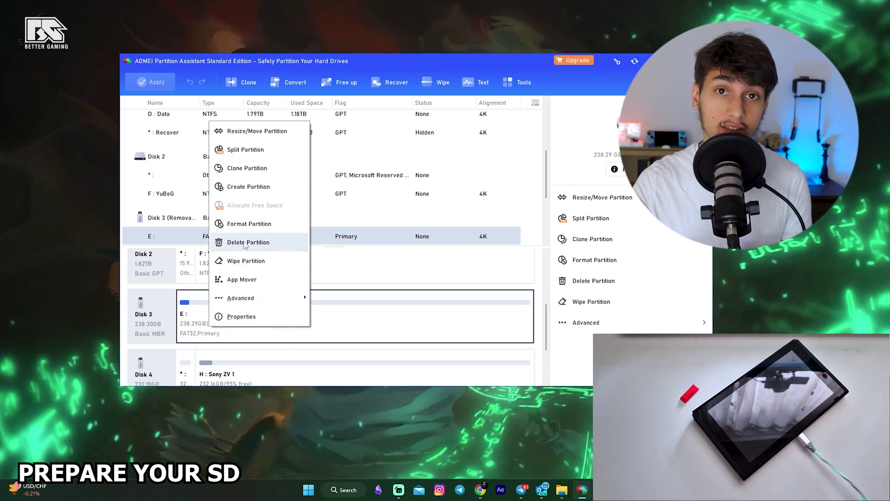
click(250, 222)
click(429, 224)
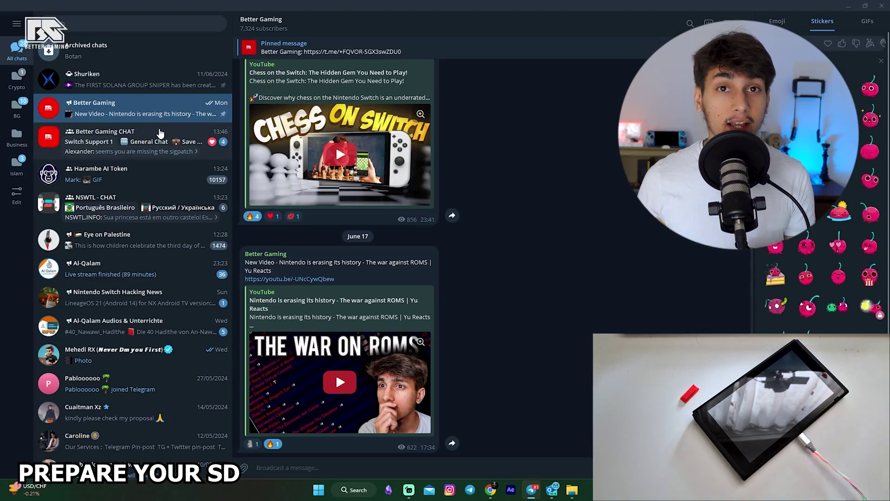
Open the Better Gaming CHAT group's Homebrew Packs topic and highlight the CFW 18.1.0 package caption
click(283, 52)
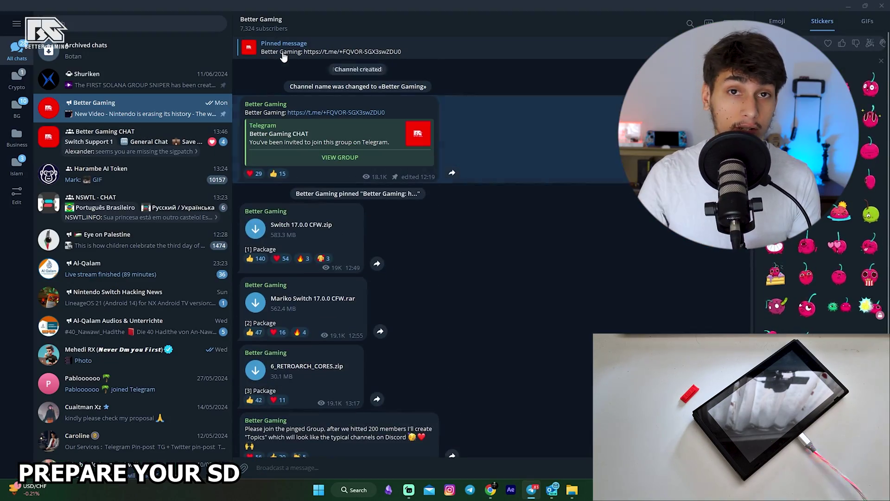
click(266, 160)
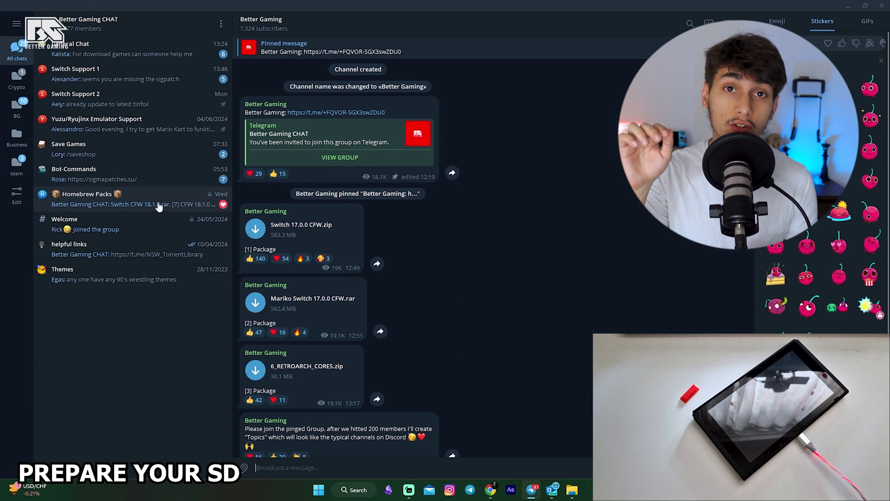
click(158, 206)
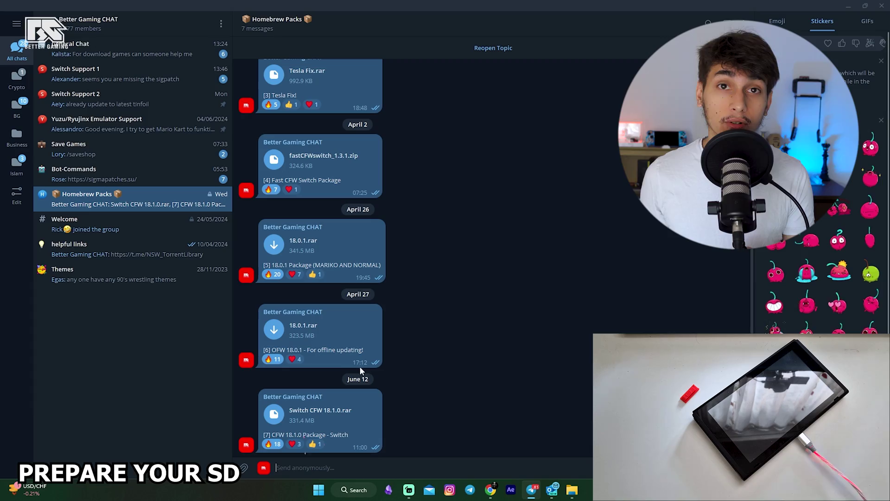
drag(356, 435, 277, 433)
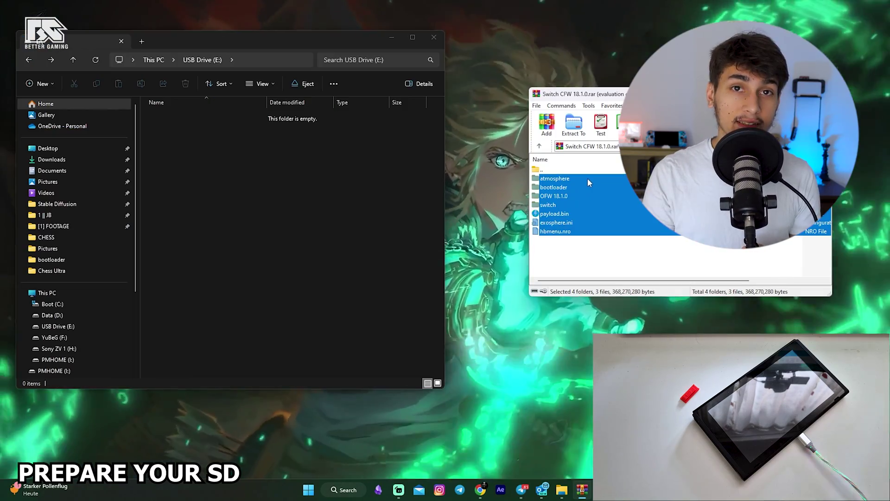
Copy the CFW 18.1.0 files from WinRAR onto USB Drive (E:), then eject the drive
drag(589, 178, 247, 160)
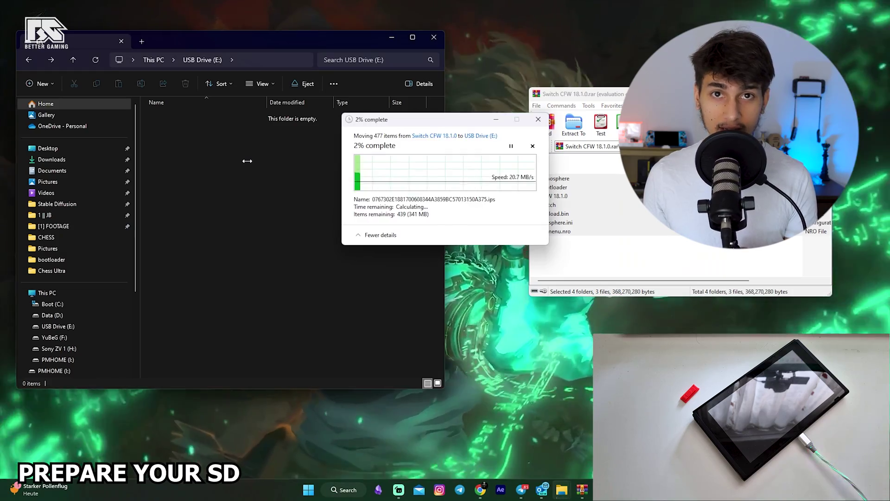
scroll(69, 213, down, 3)
right_click(65, 214)
click(90, 310)
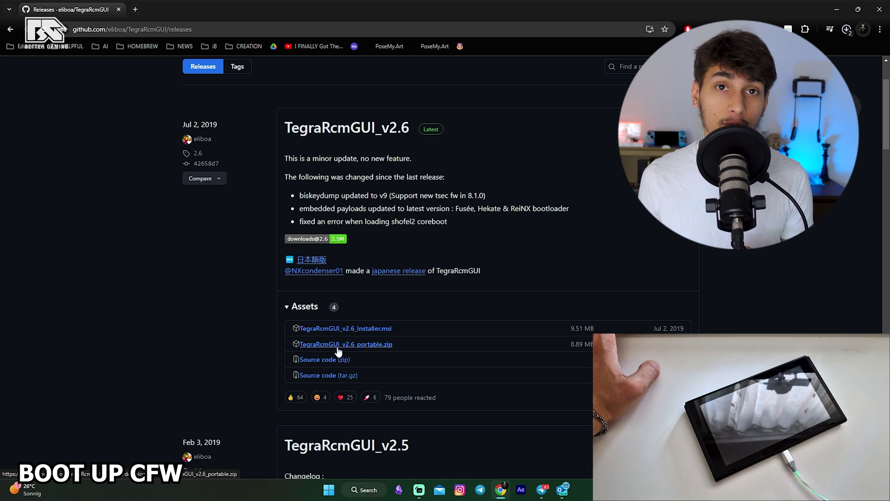
Drag the TegraRcmGUI_v2.6_portable folder out of the downloaded zip to extract it
drag(199, 94, 396, 103)
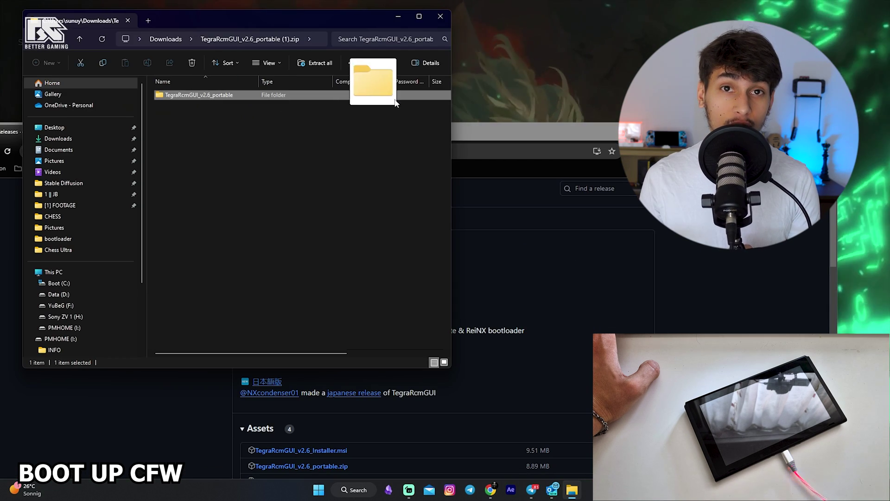
Extract payload.bin from the CFW archive onto the desktop and position the TegraRcmGUI folder window
click(441, 17)
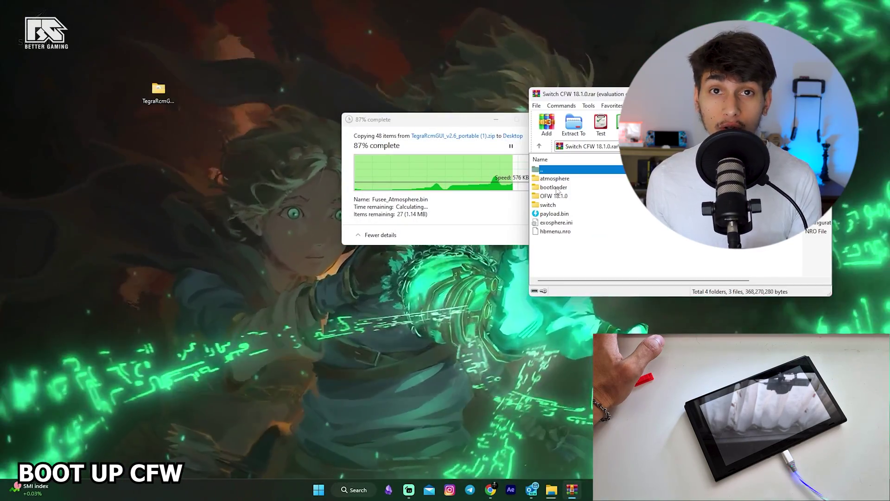
click(554, 214)
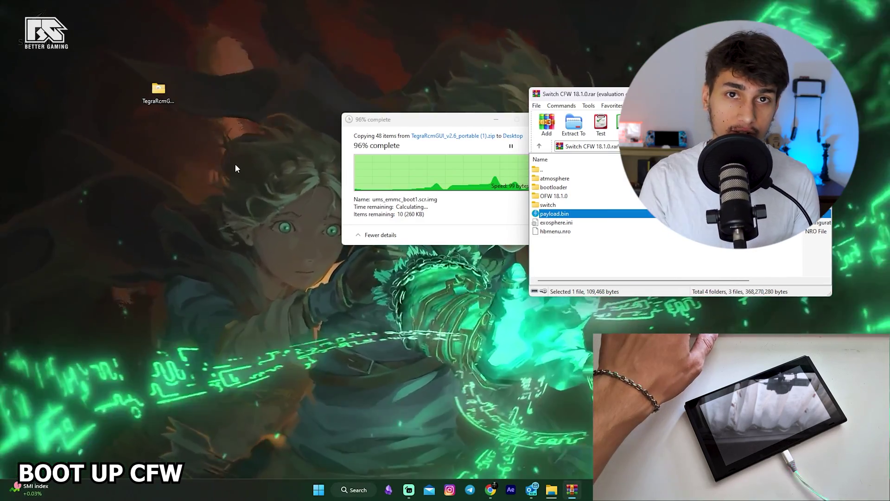
drag(555, 214, 40, 11)
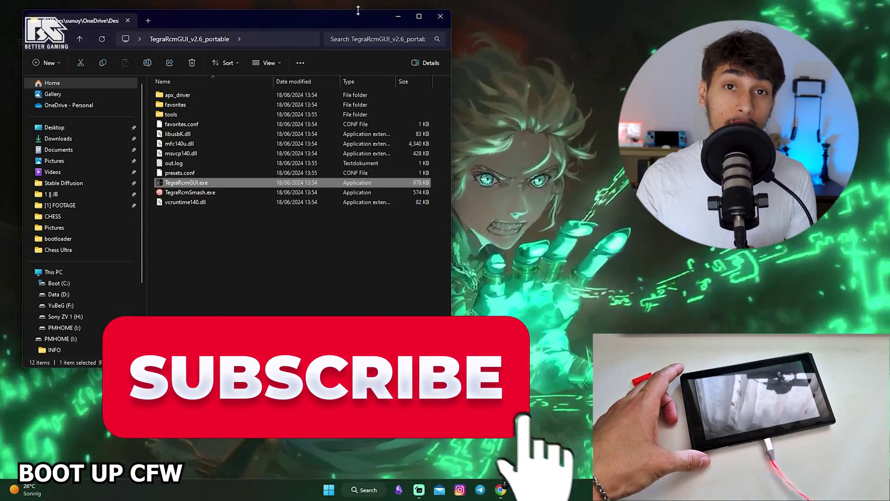
drag(324, 32, 543, 38)
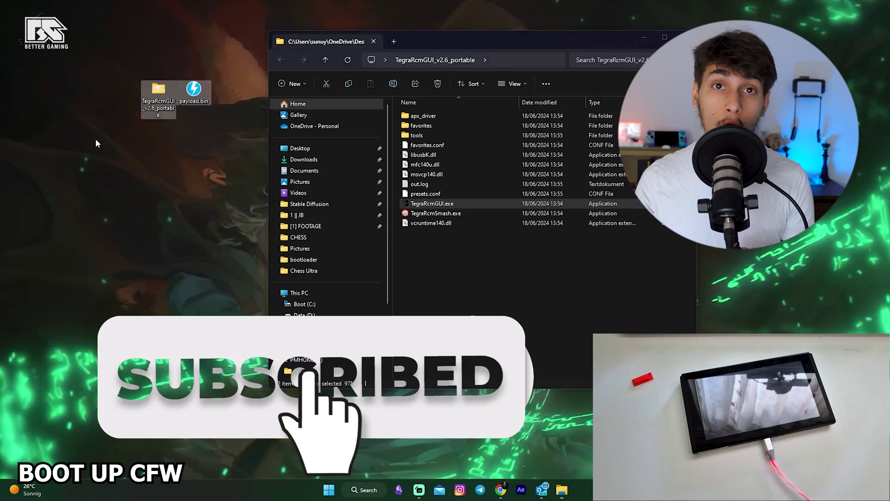
Launch TegraRcmGUI, dismiss the driver prompt and choose Desktop\payload.bin as the payload
double_click(447, 207)
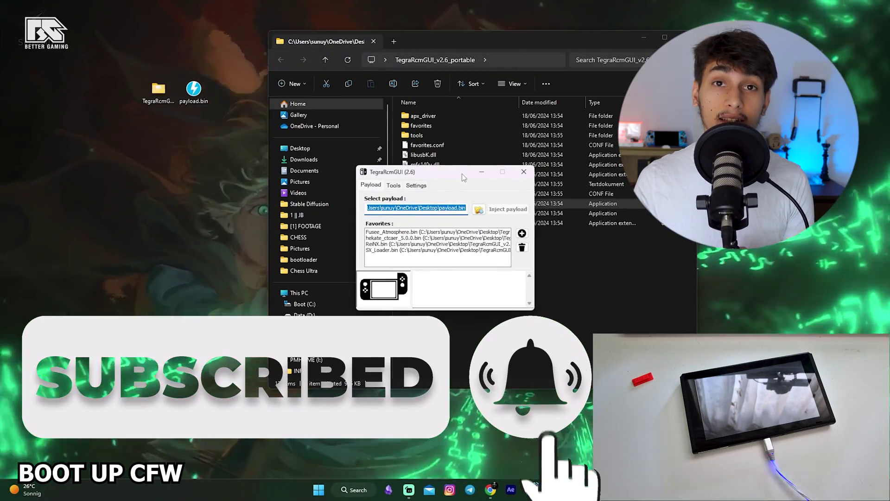
click(416, 185)
key(Escape)
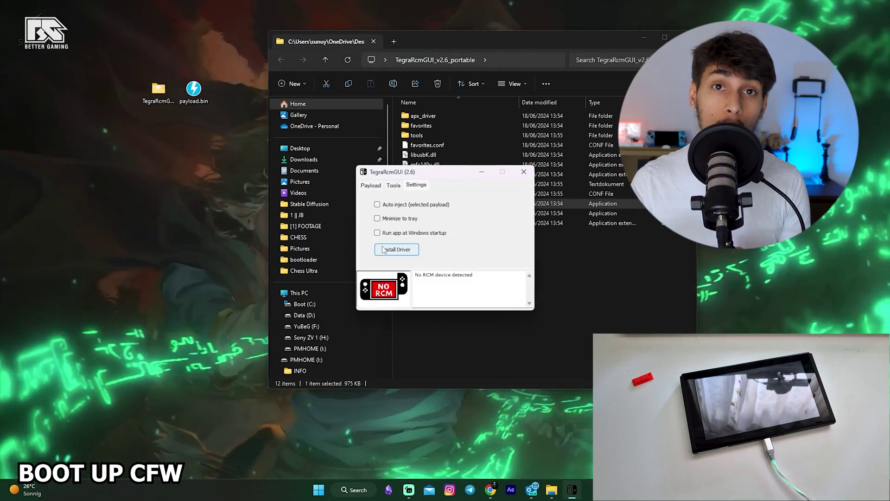
drag(411, 176, 393, 165)
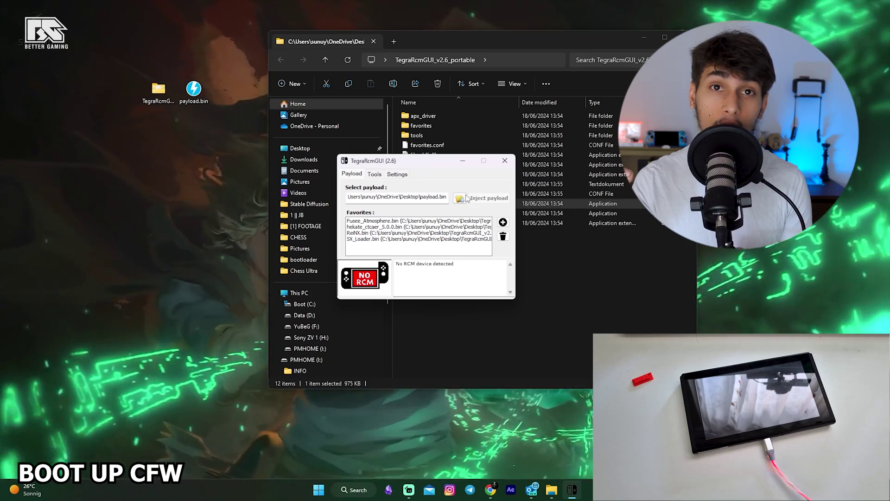
click(464, 200)
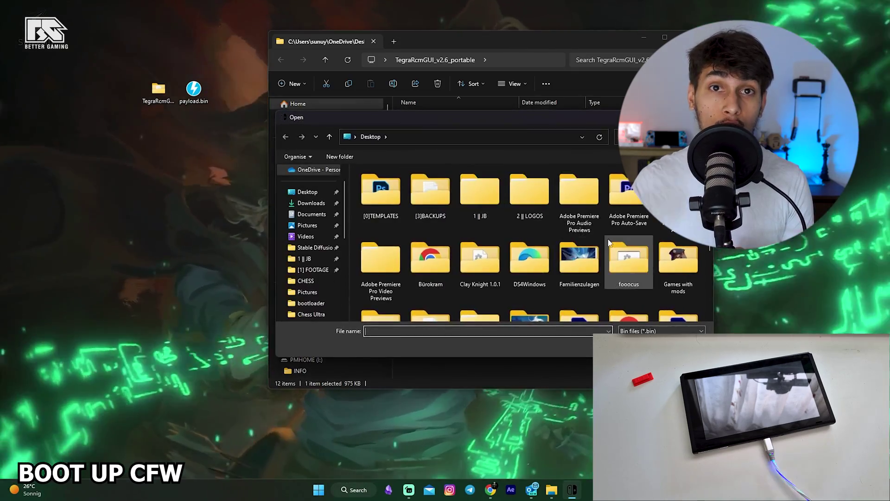
scroll(610, 238, down, 2)
double_click(678, 285)
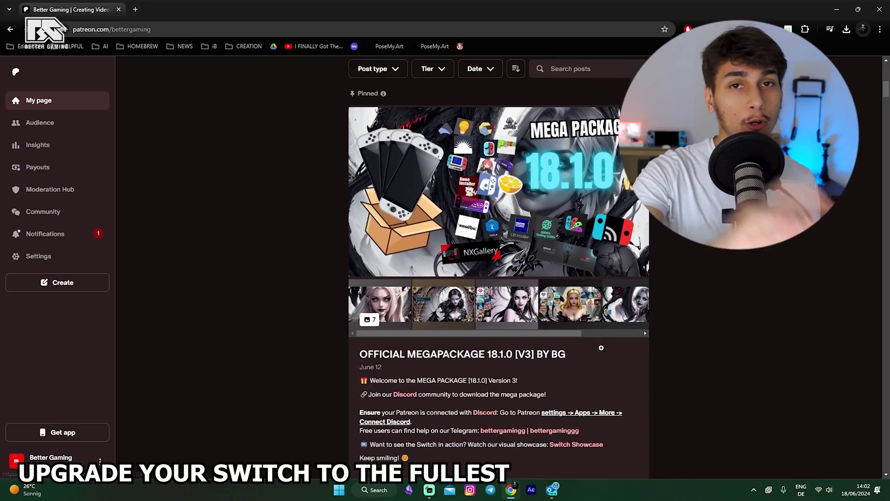
Highlight the mega package post title on Patreon and open the connected apps settings
scroll(601, 348, down, 1)
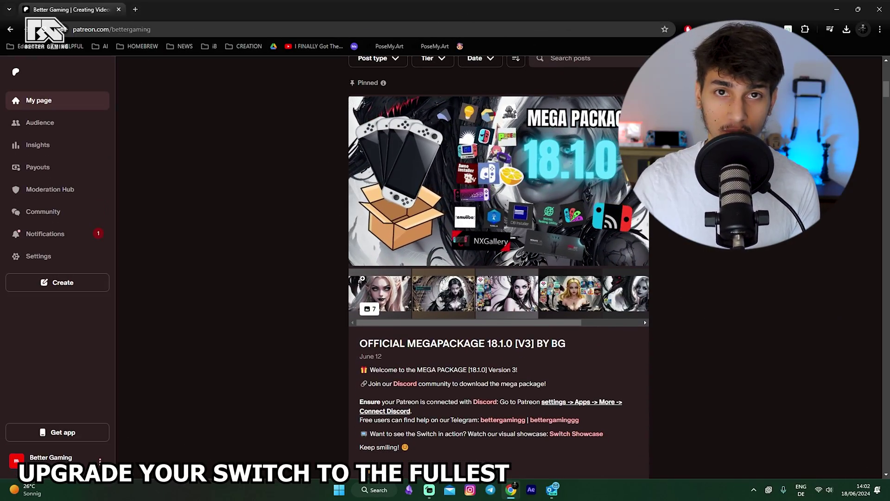
drag(349, 342, 608, 346)
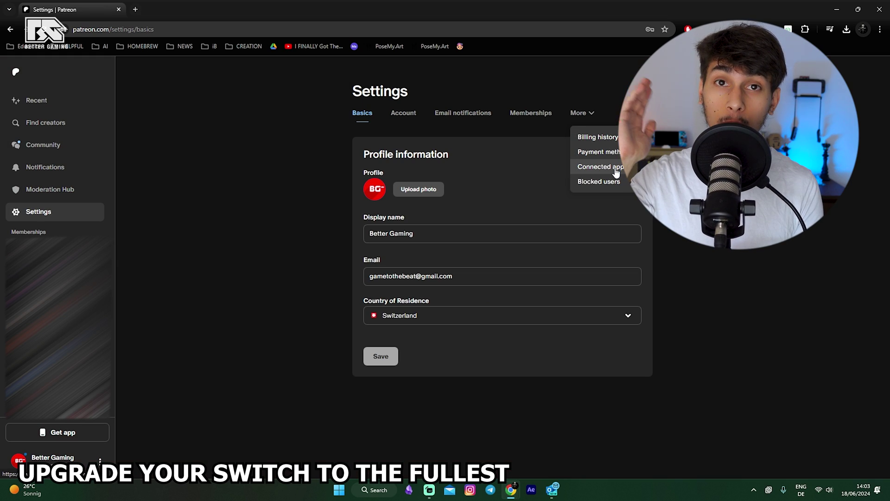
click(615, 172)
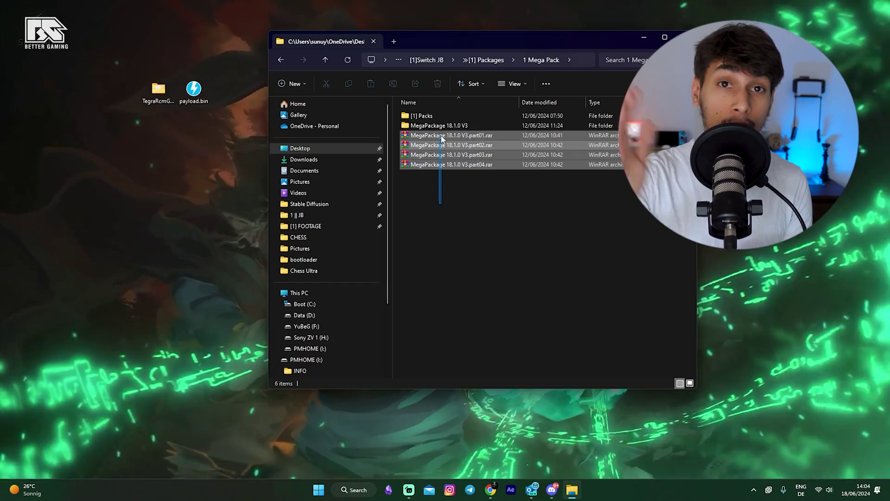
Extract the four MegaPackage 18.1.0 V3 rar parts into their own folder with WinRAR
right_click(418, 153)
mouse_move(479, 297)
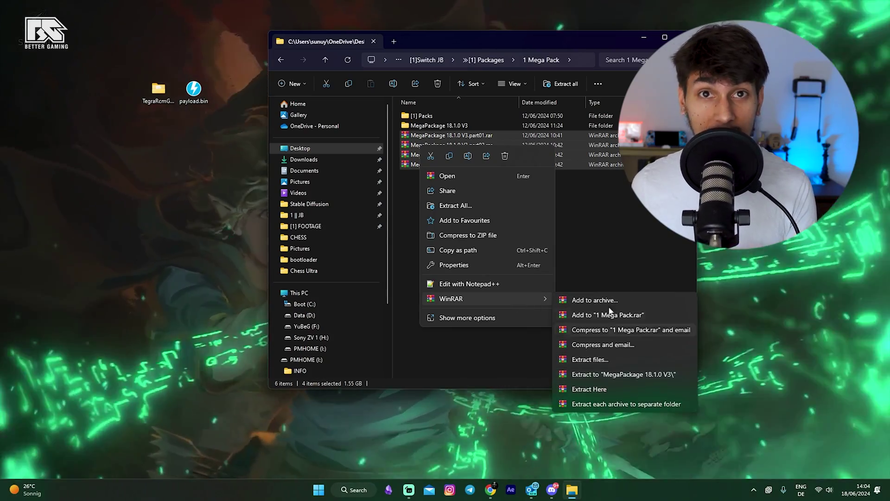
click(624, 376)
Copy all 19 items of the MegaPackage 18.1.0 V3 folder onto USB Drive (E:)
click(420, 126)
double_click(430, 127)
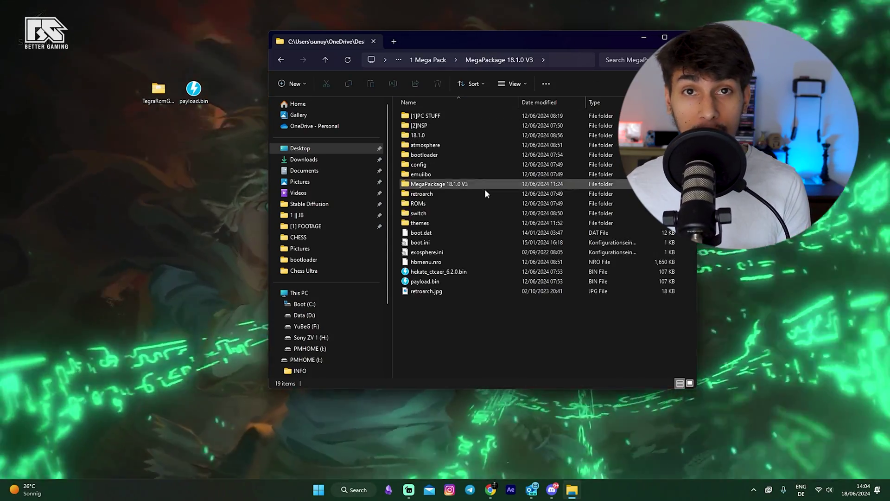
drag(490, 261, 511, 160)
key(ctrl+a)
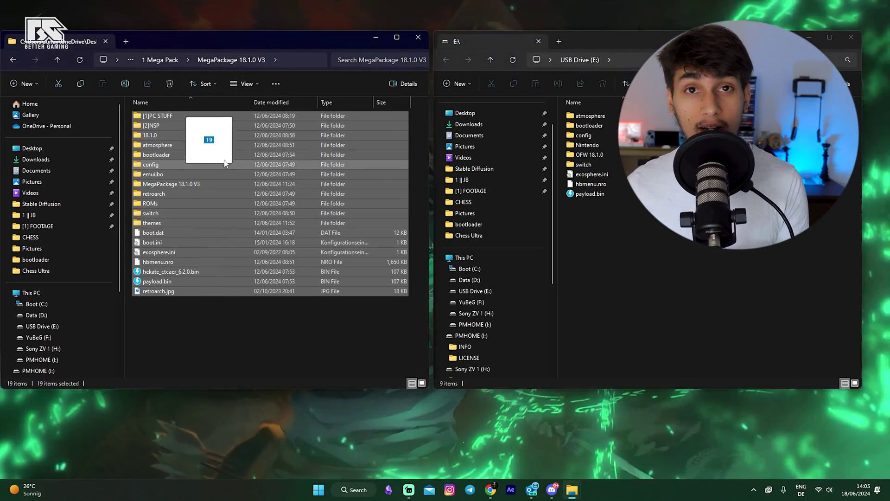
drag(657, 291, 590, 211)
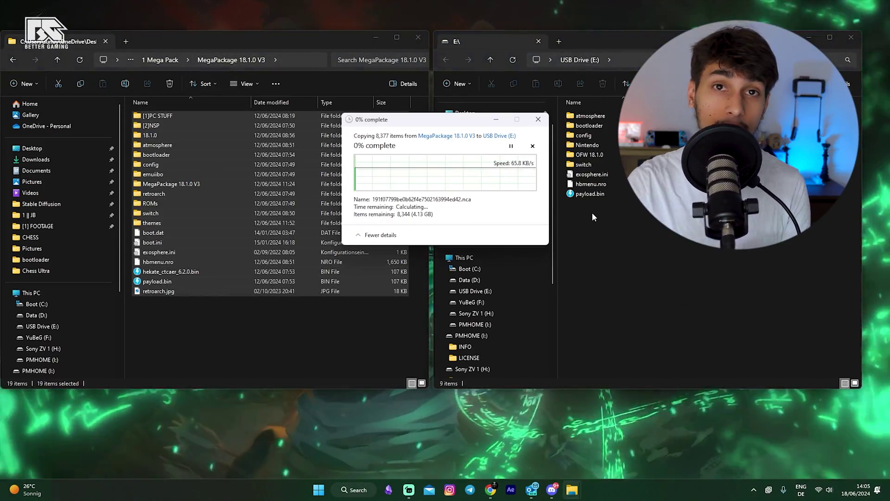